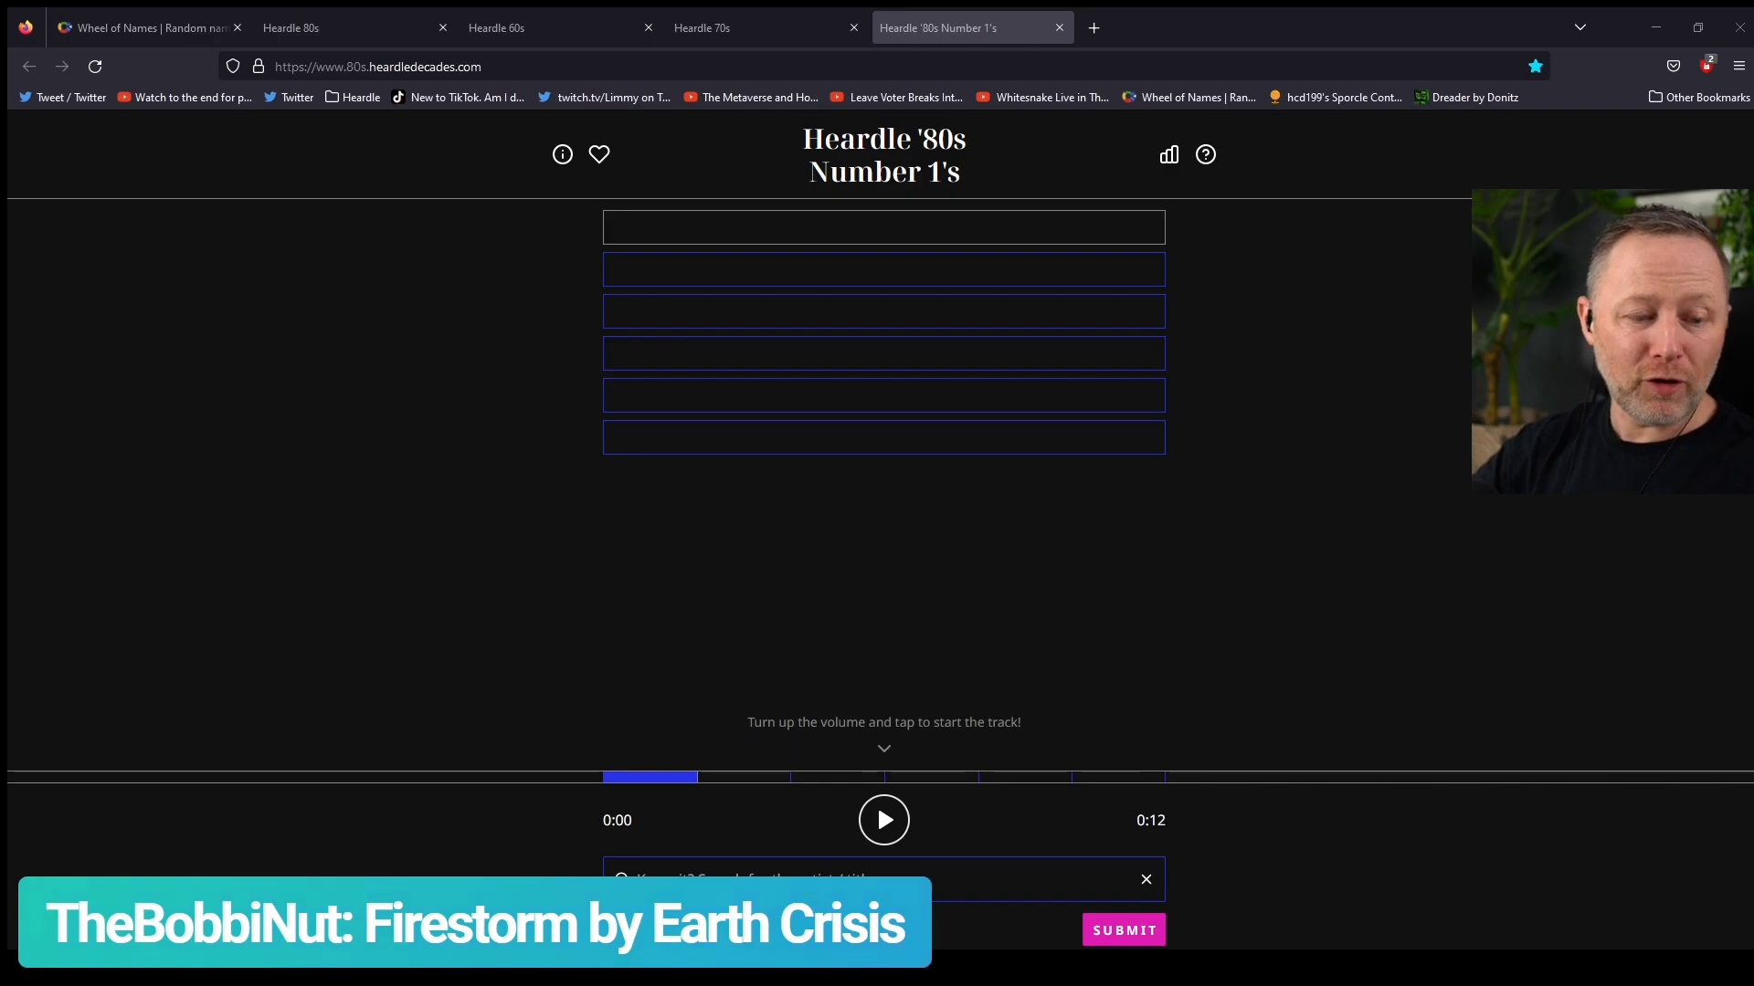
Load YouTube in a new tab from the 'you' address-bar entry.
key(ctrl+t)
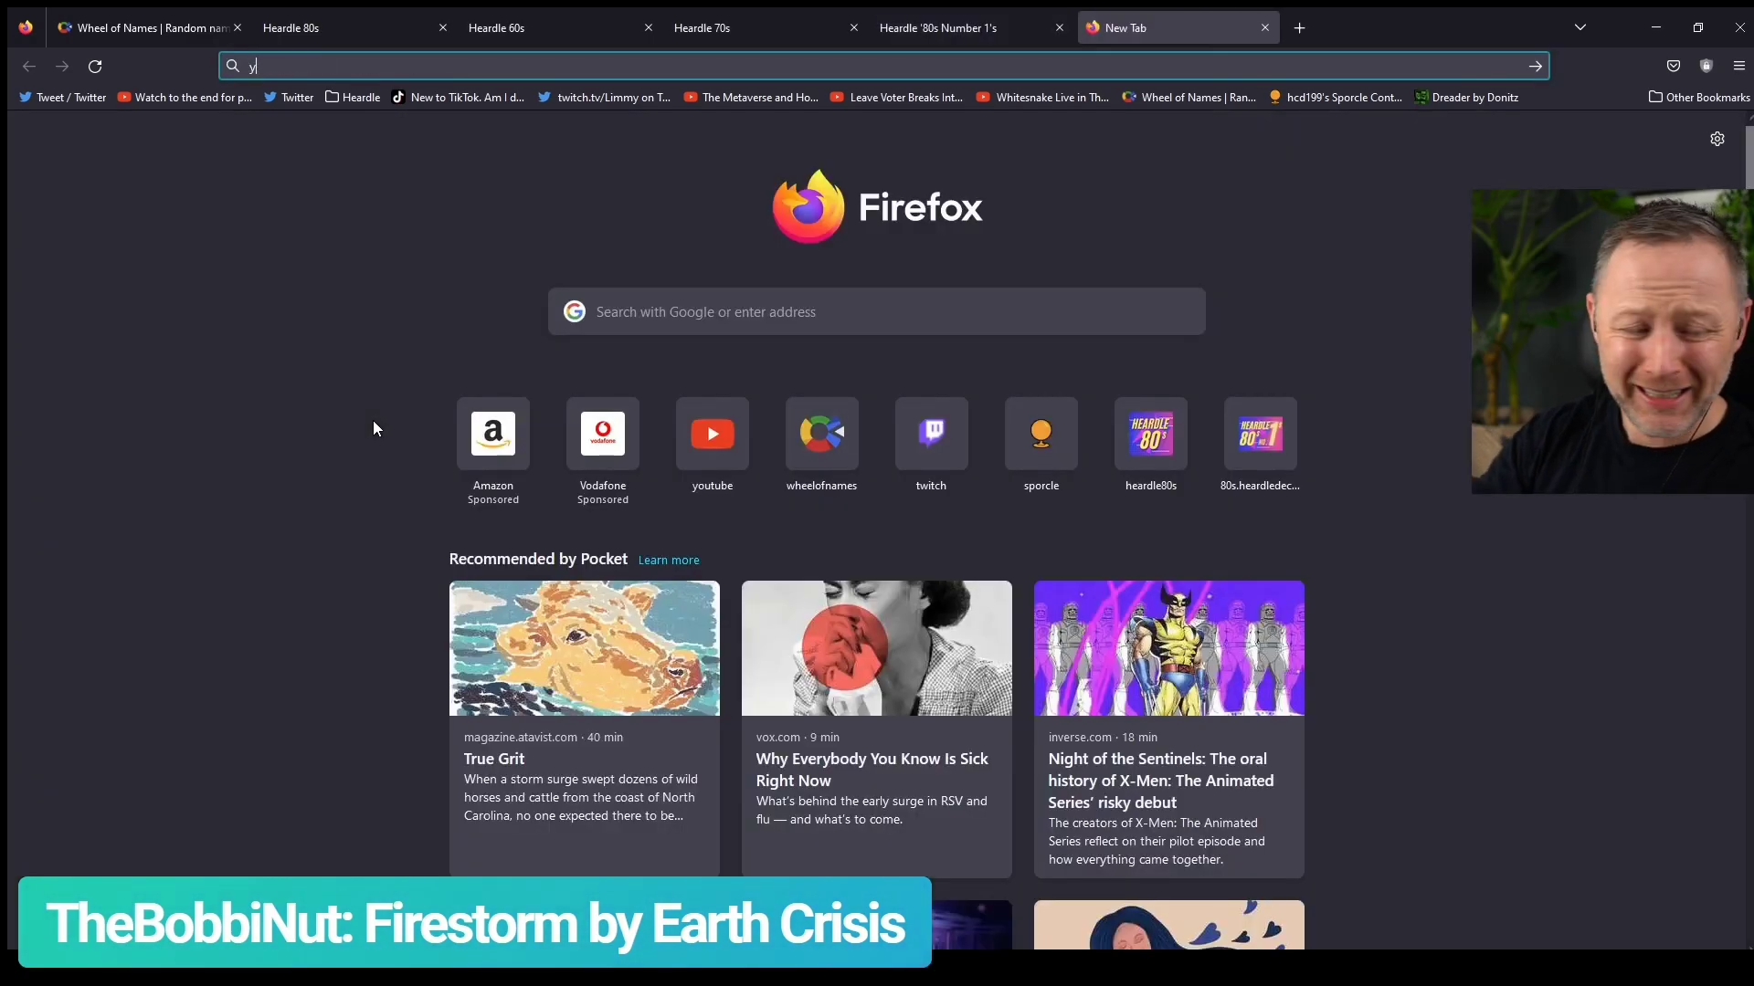
text(youtube.com/)
key(Return)
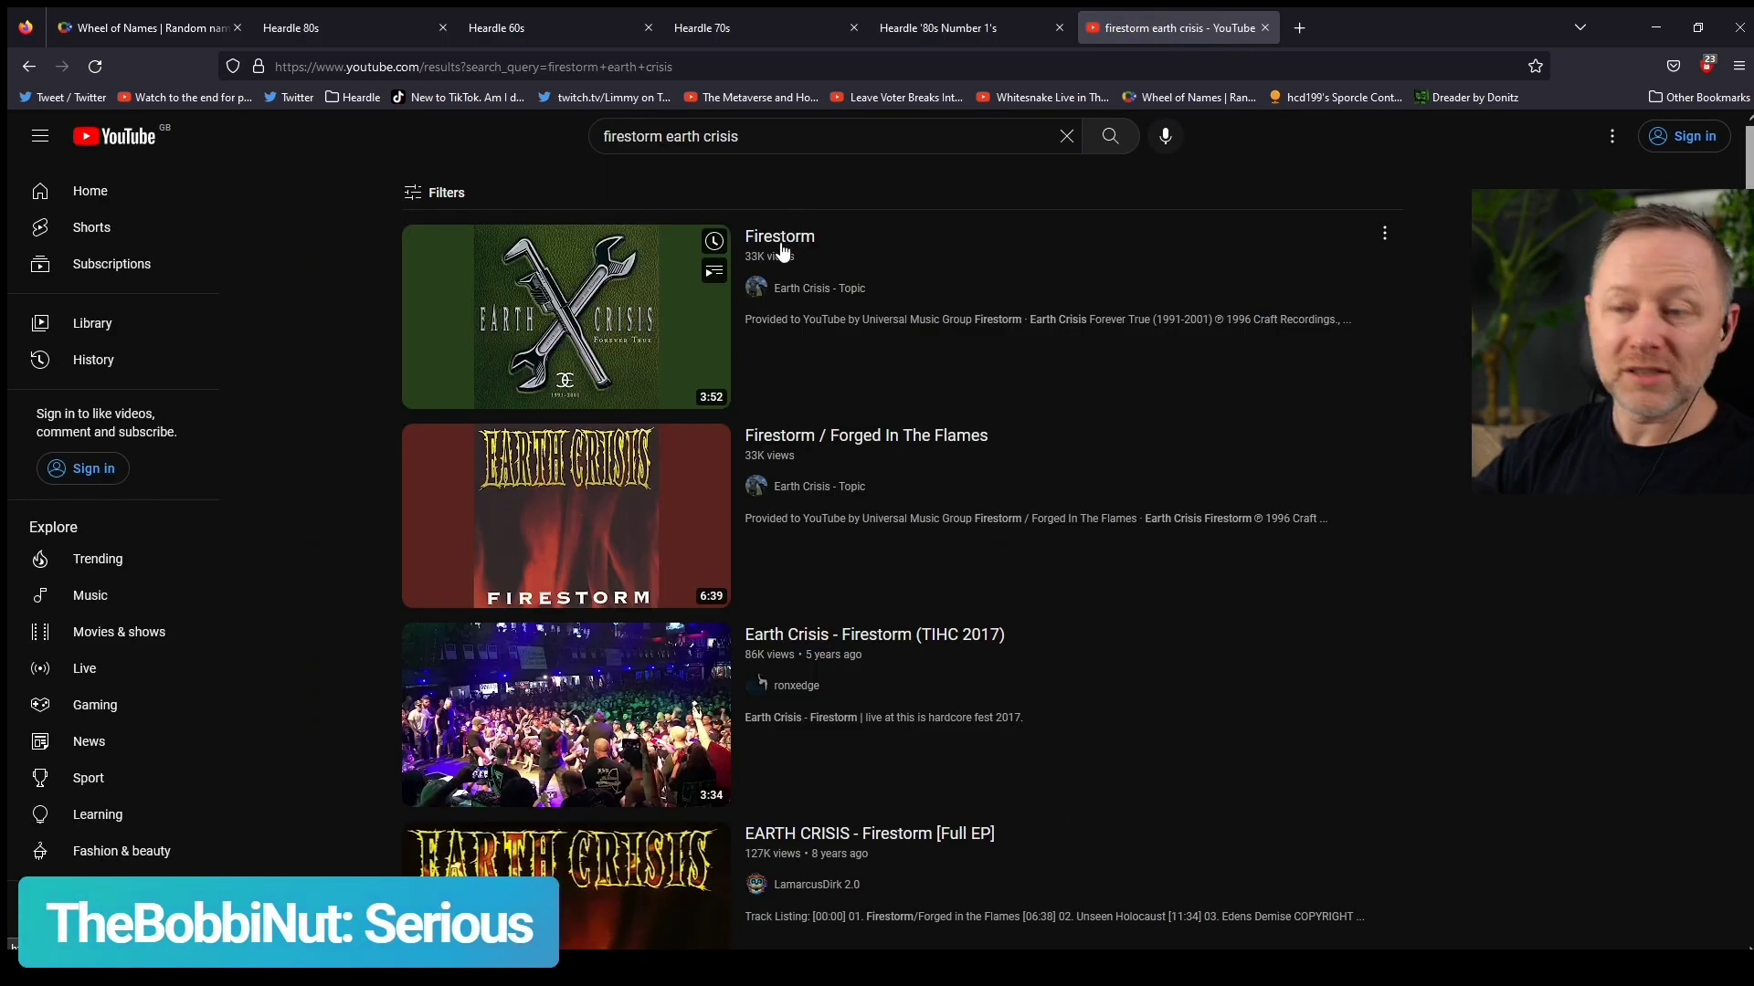
Play Earth Crisis's Firestorm and seek it to about 0:31, then near 1:52.
click(779, 241)
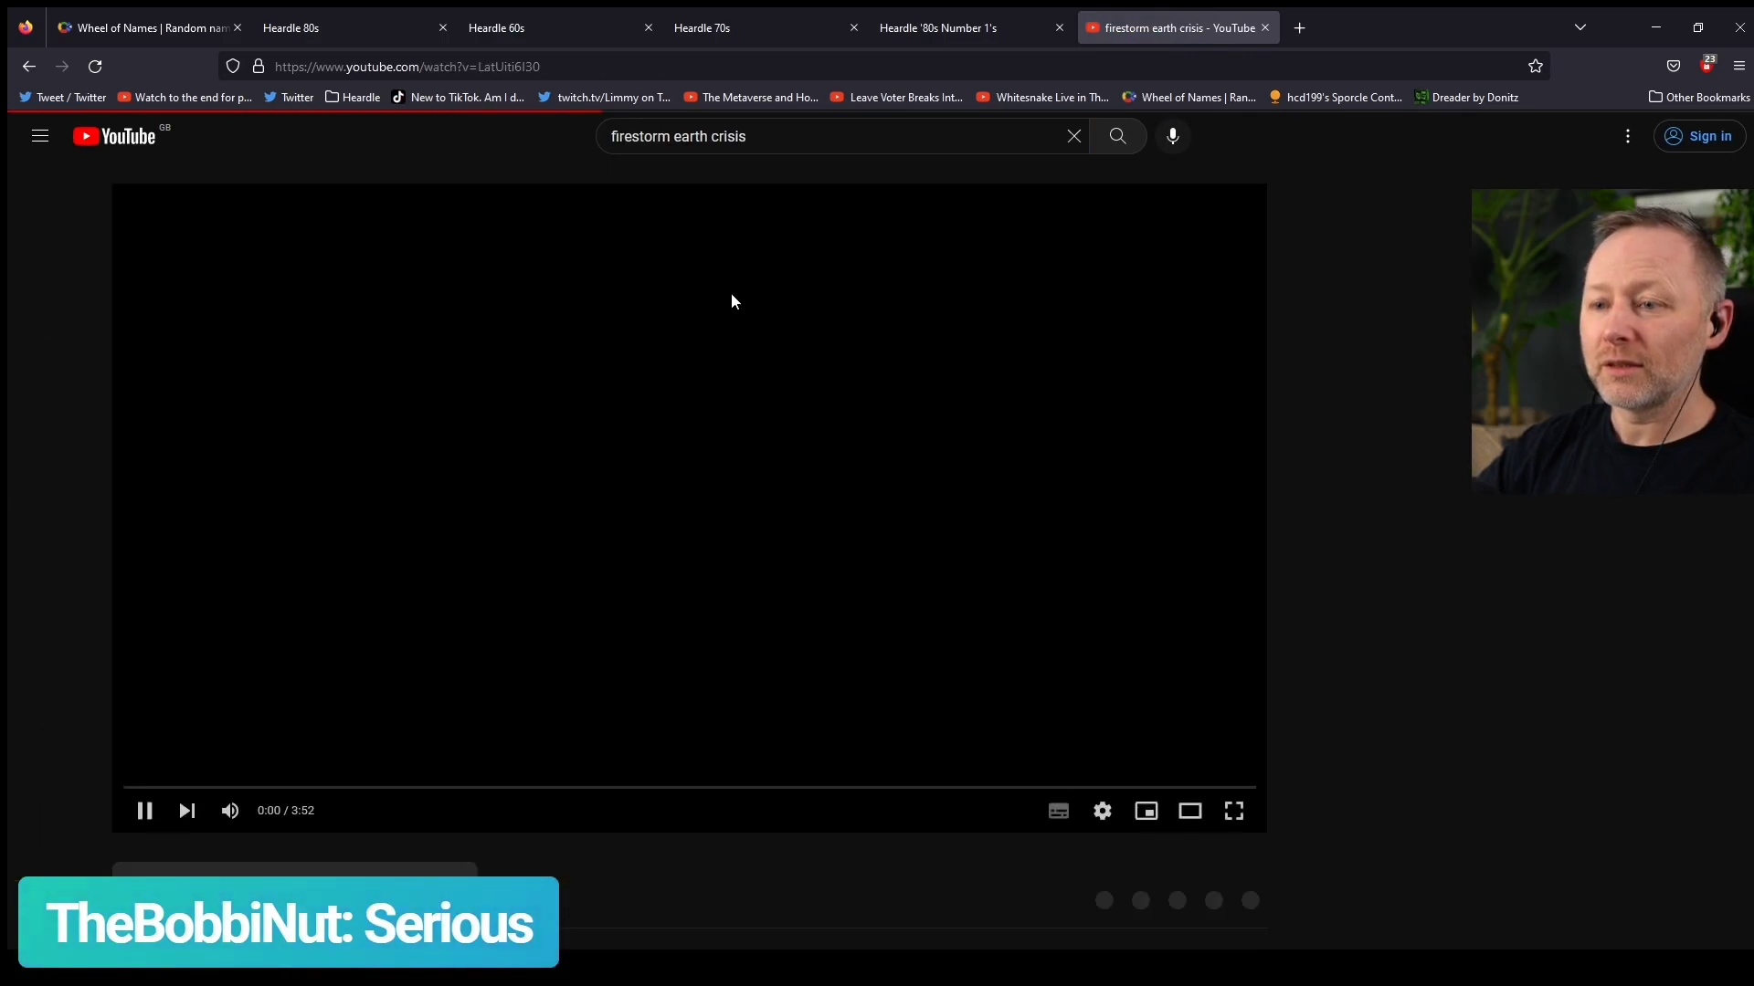
mouse_move(224, 790)
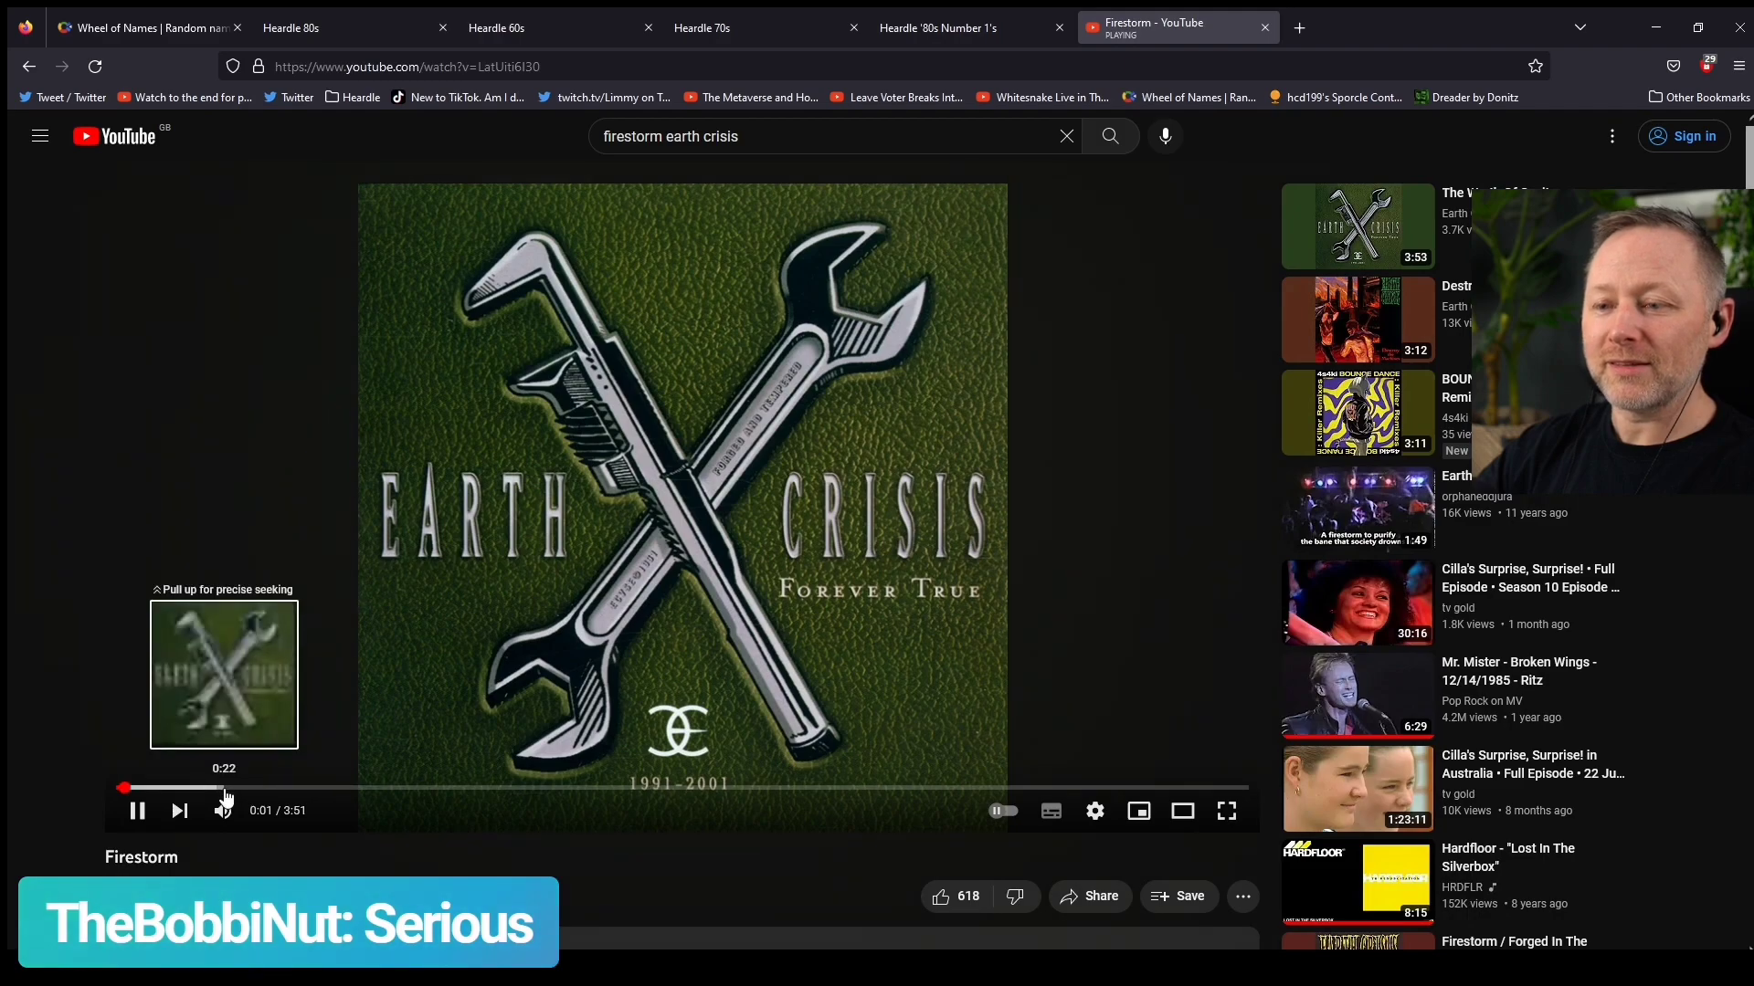
click(273, 791)
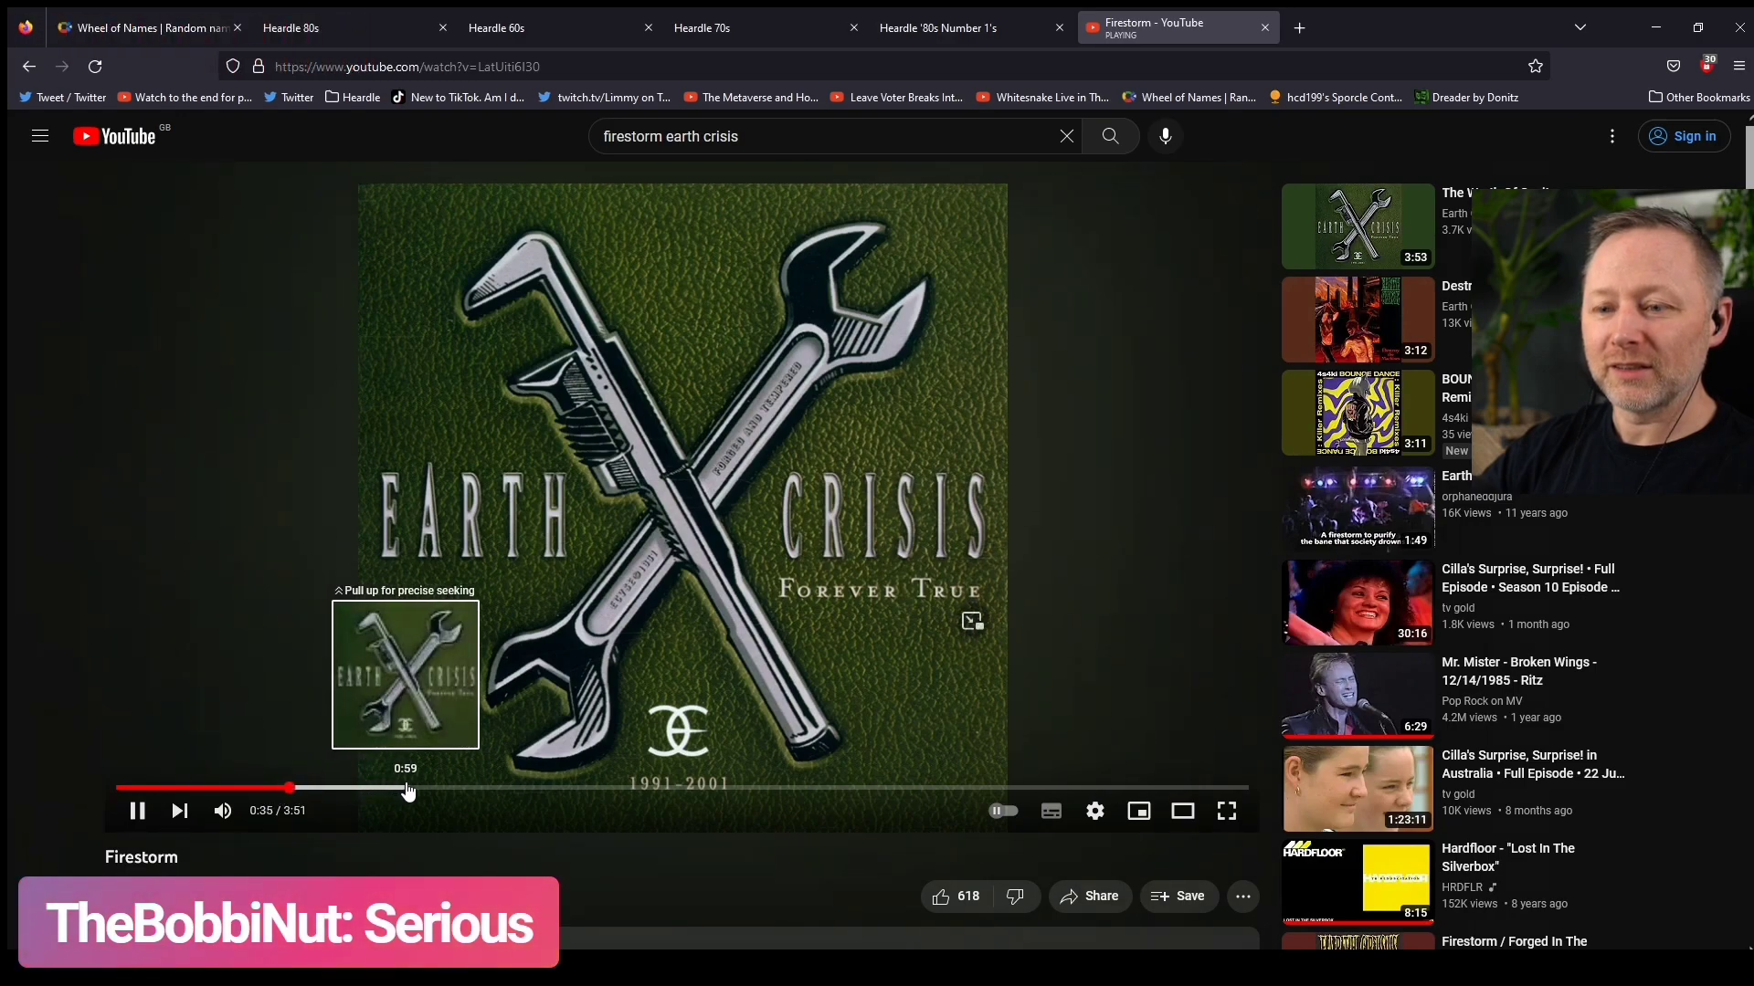
scroll(548, 767, down, 2)
click(663, 605)
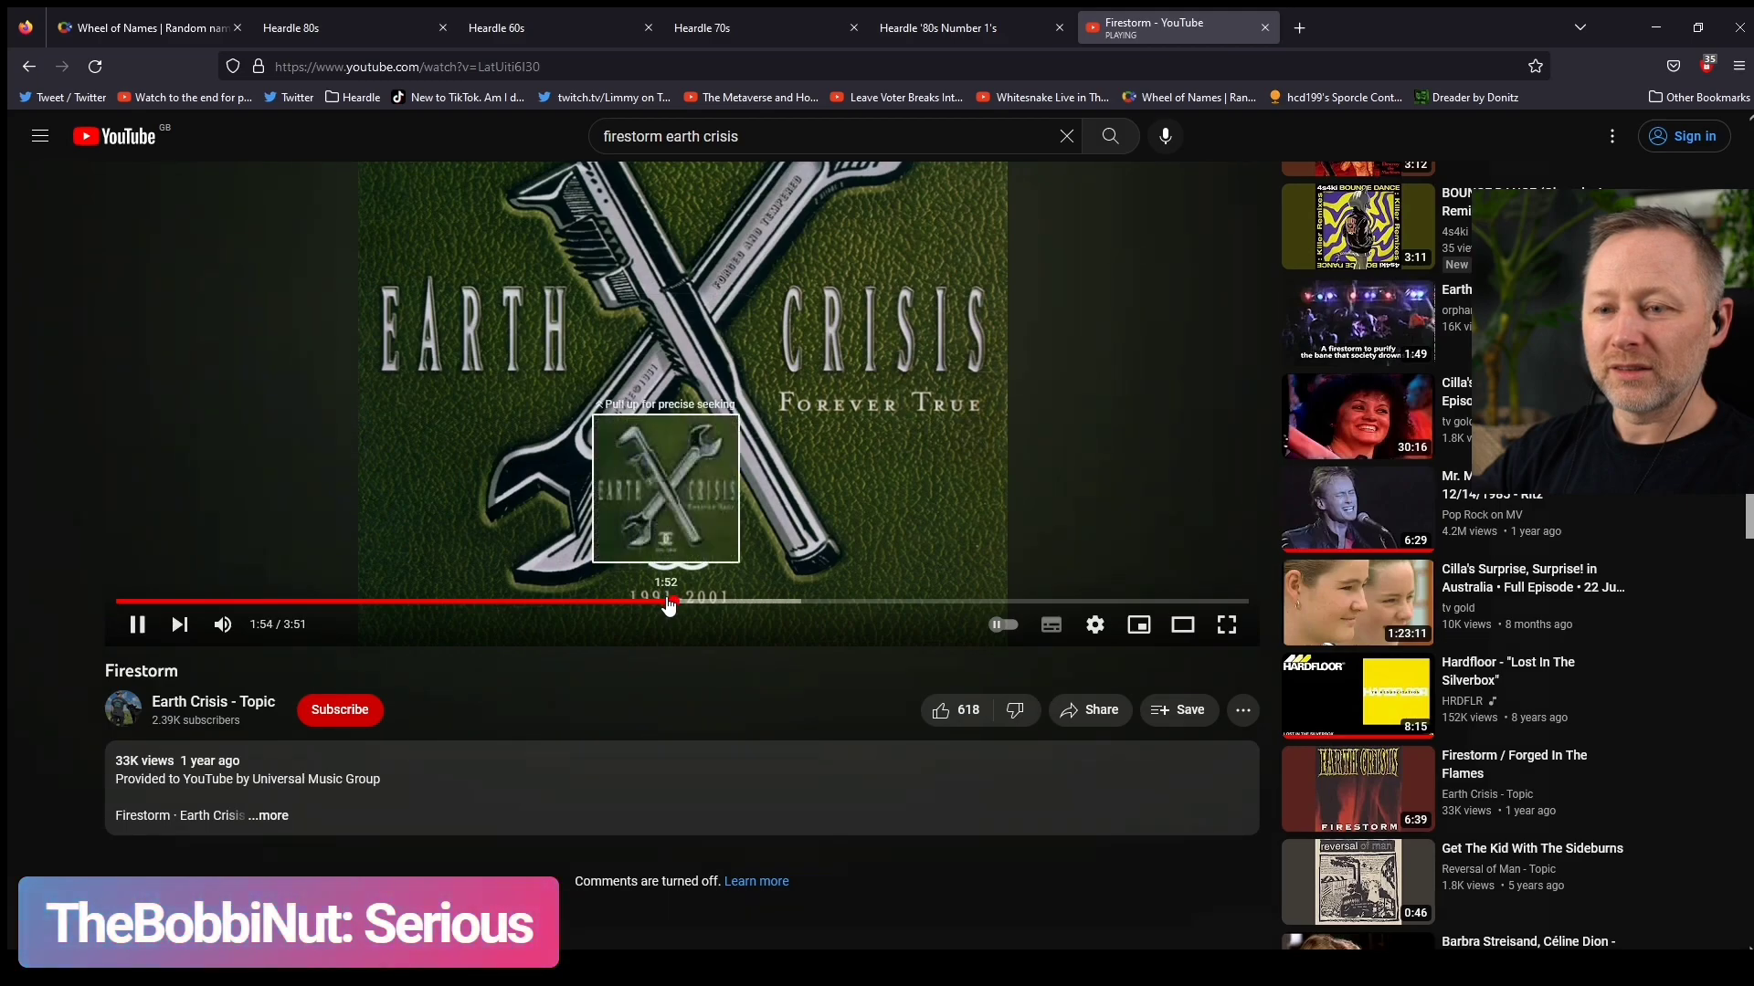
key(ctrl+w)
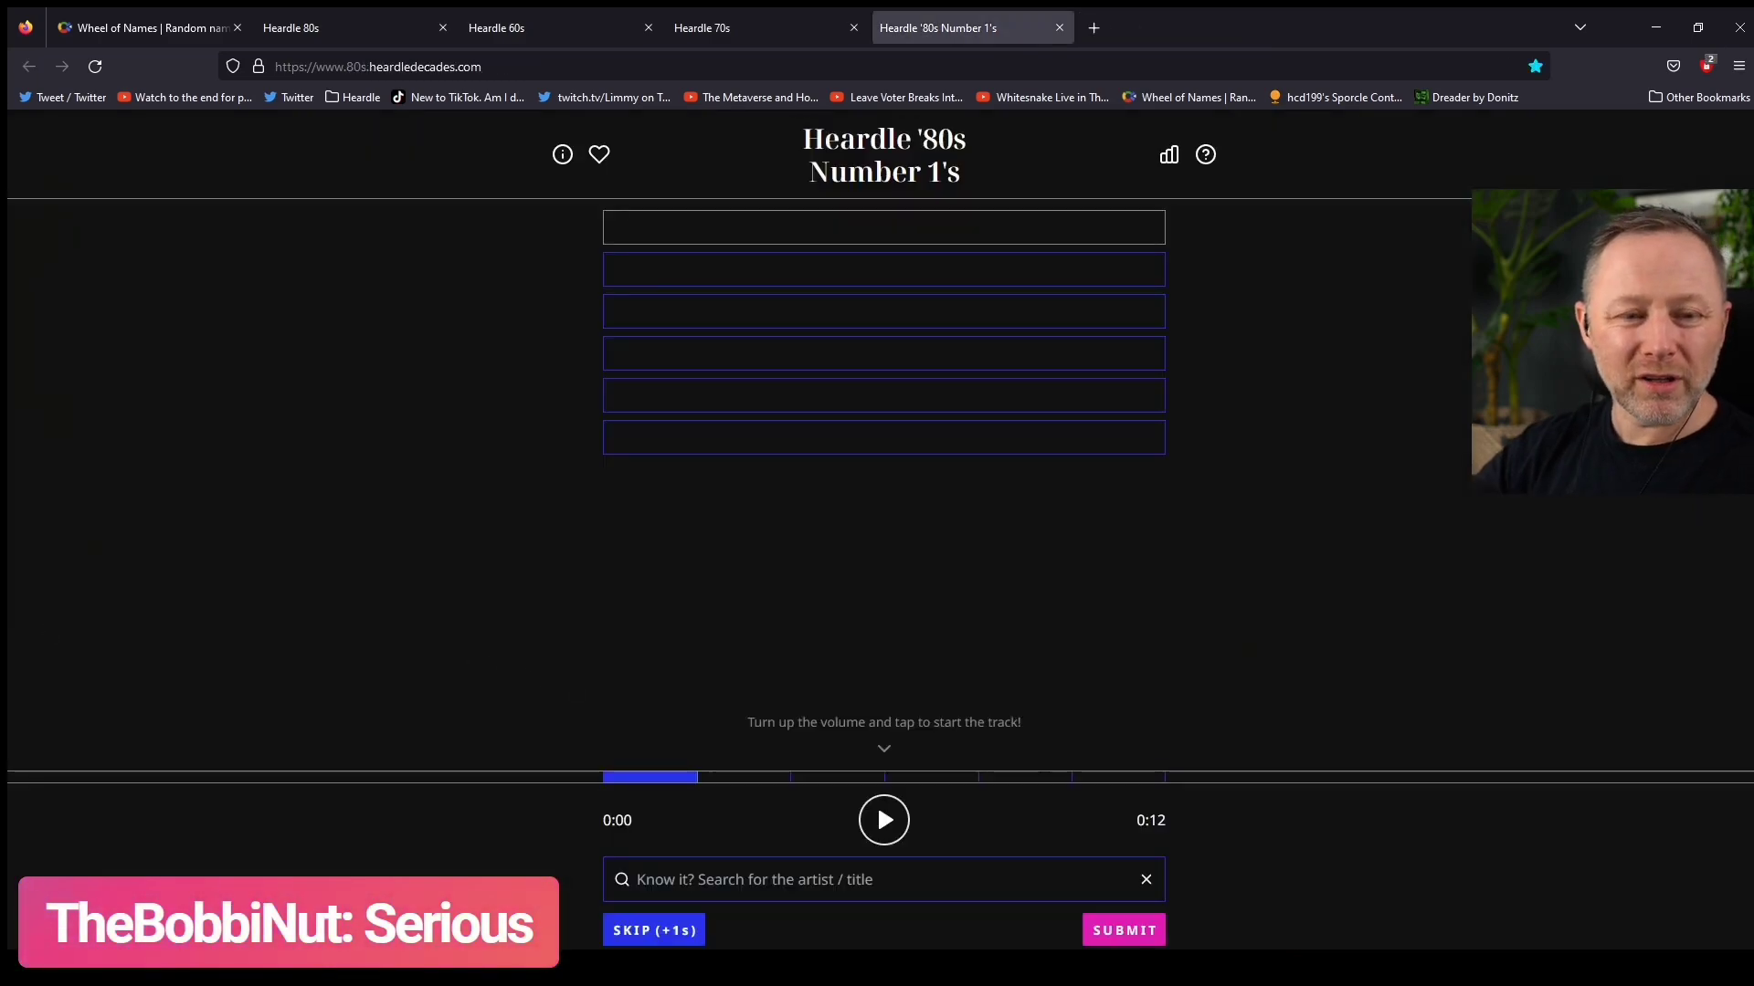